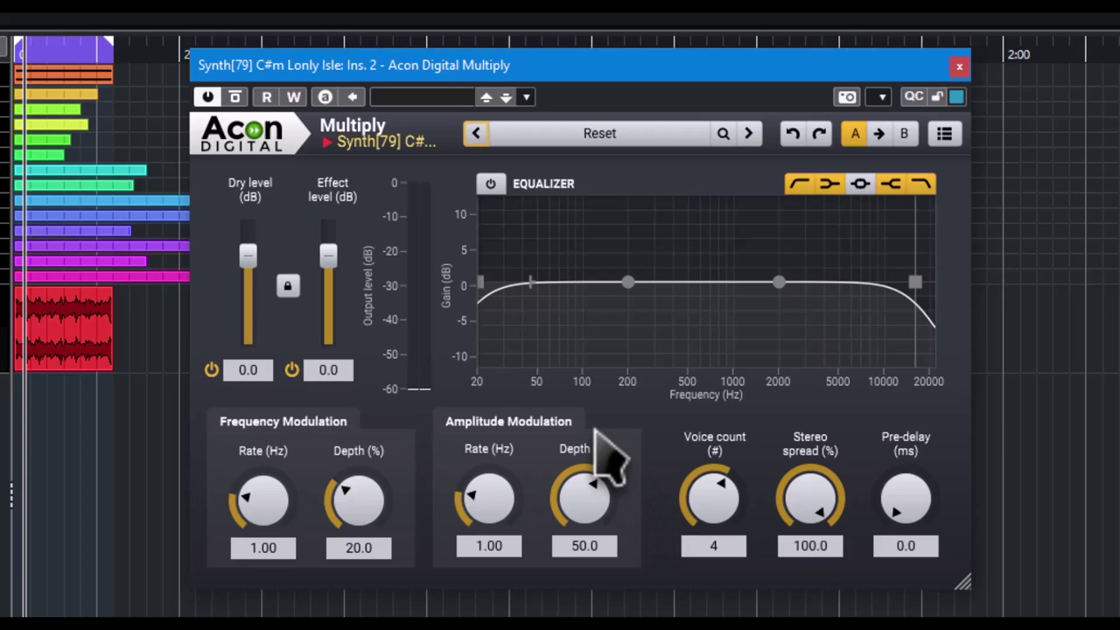
Step: Look through the factory presets, stepping to Vintage warmth and back to Reset
left_click(626, 136)
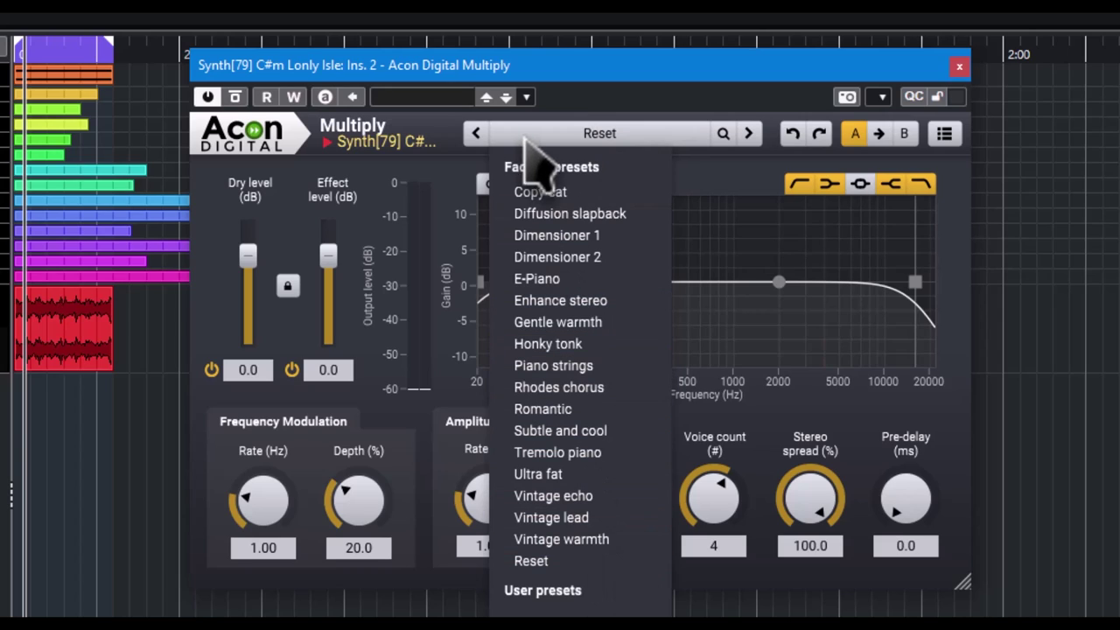
left_click(476, 133)
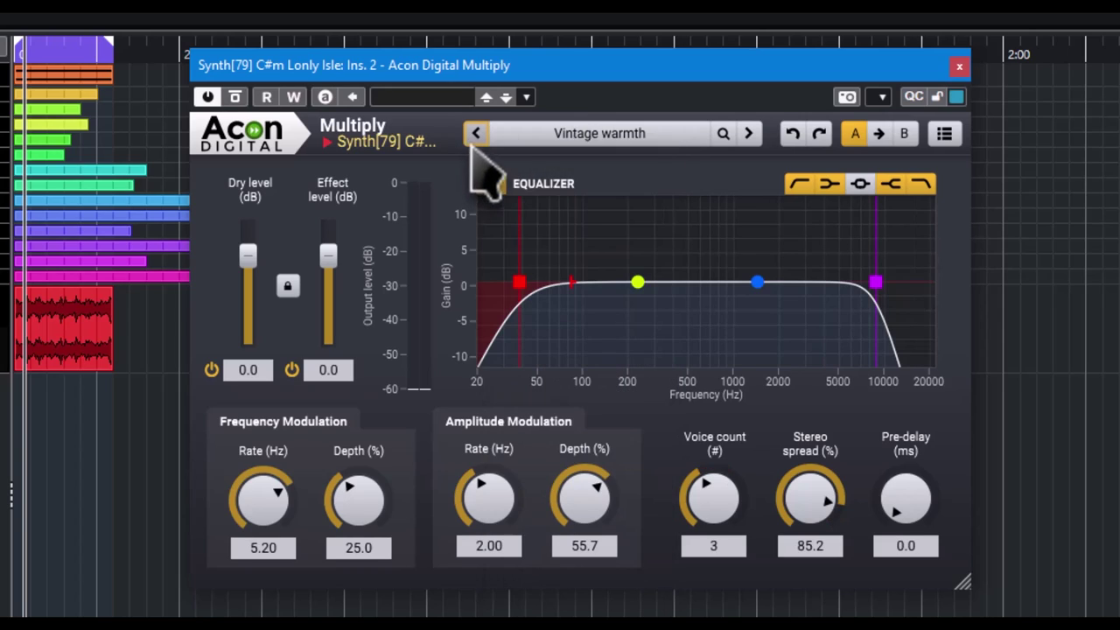
left_click(748, 133)
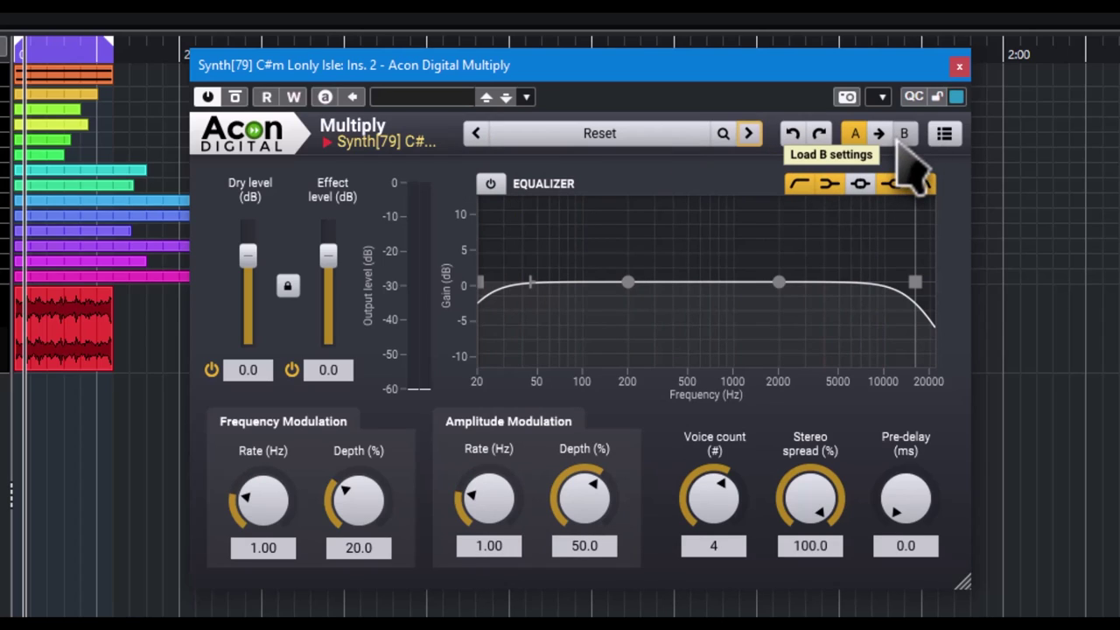
left_click(946, 136)
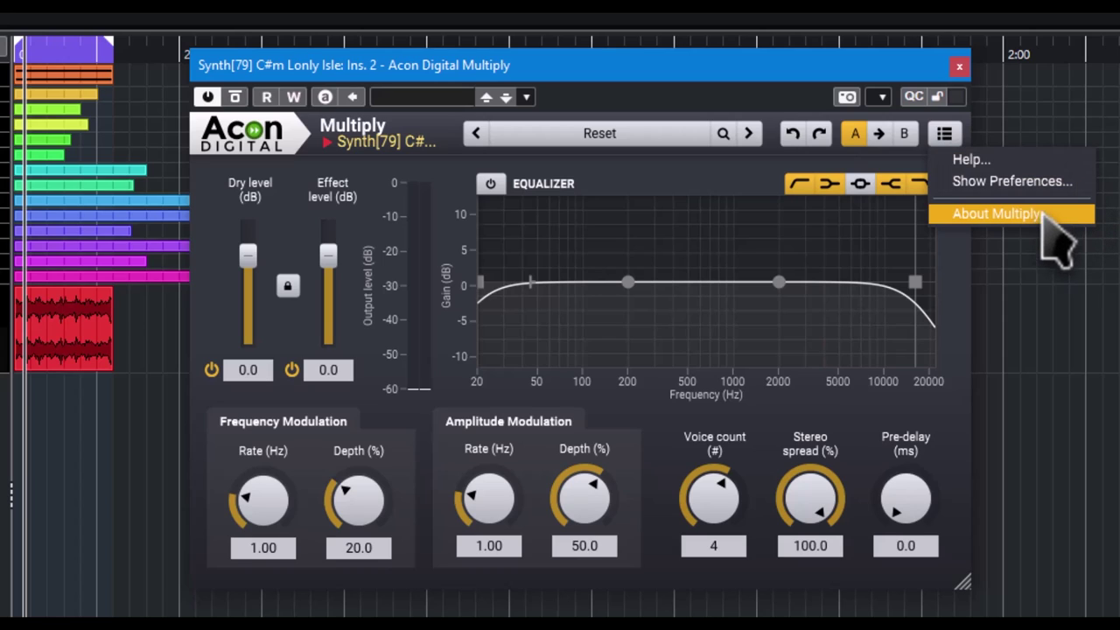
left_click(863, 195)
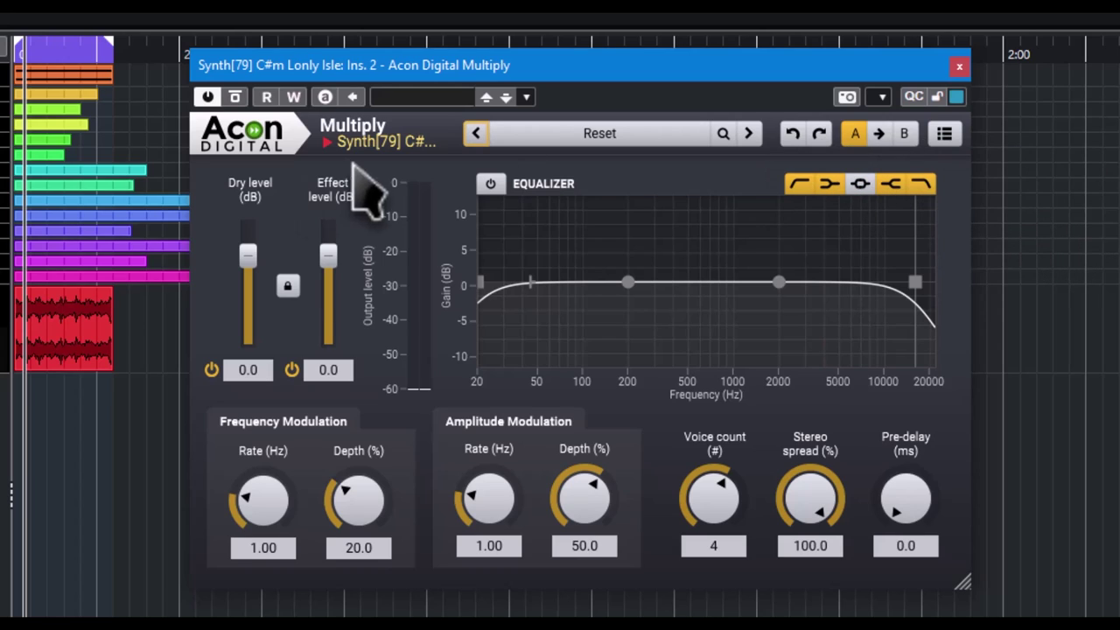
Step: Lower the dry and effect levels to -9.1 dB and -4.4 dB, linking the two faders for the final adjustment and unlinking them
left_click_drag(252, 249, 255, 278)
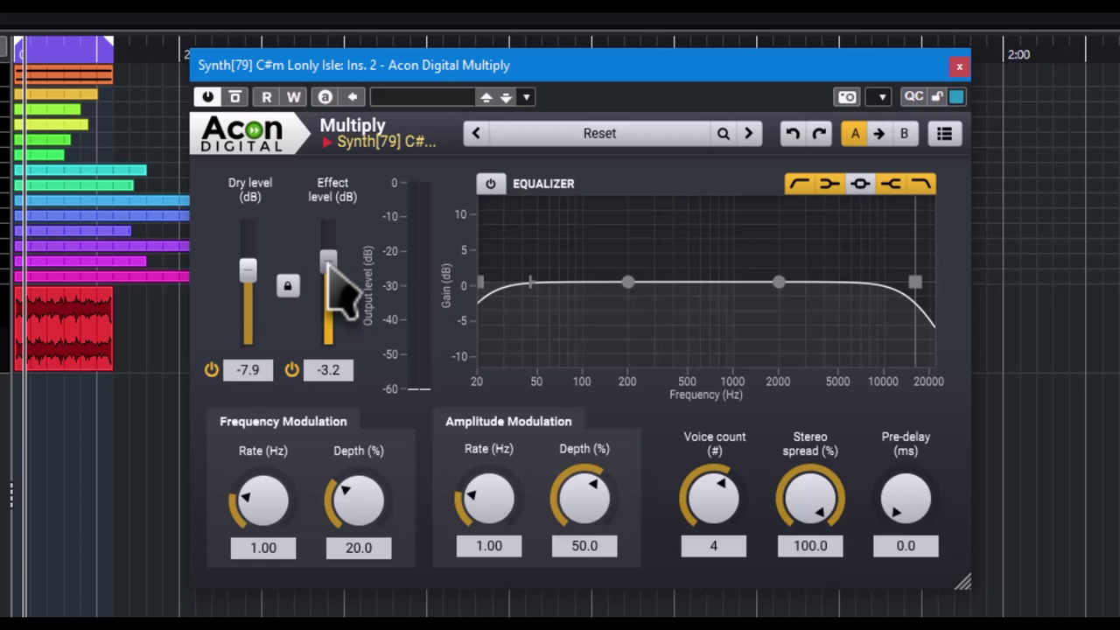
left_click(288, 285)
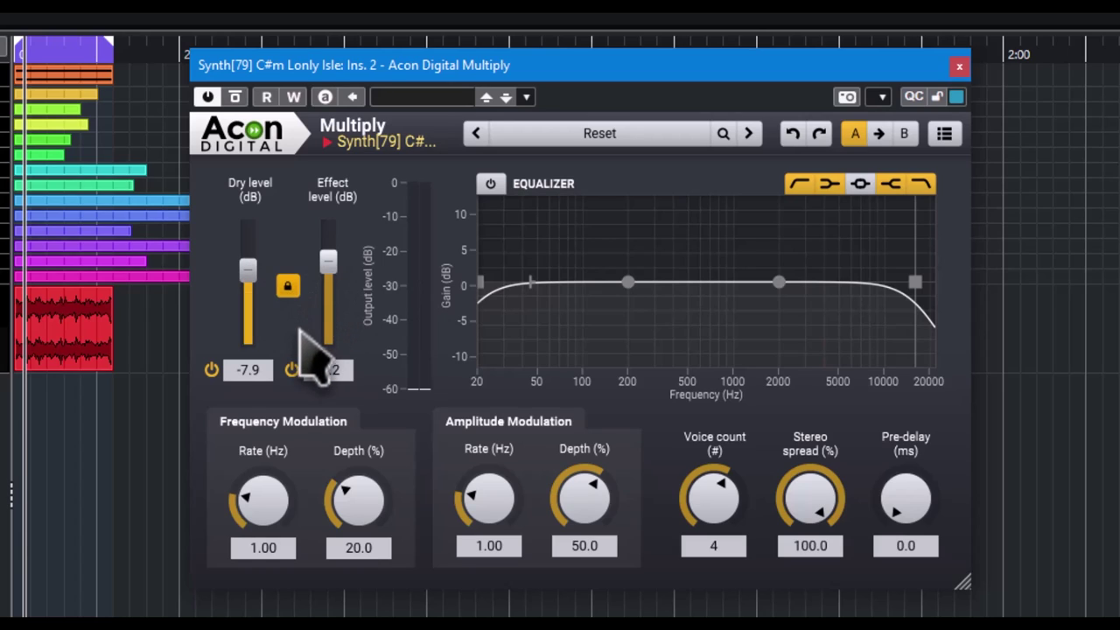
left_click_drag(328, 262, 352, 297)
left_click(288, 286)
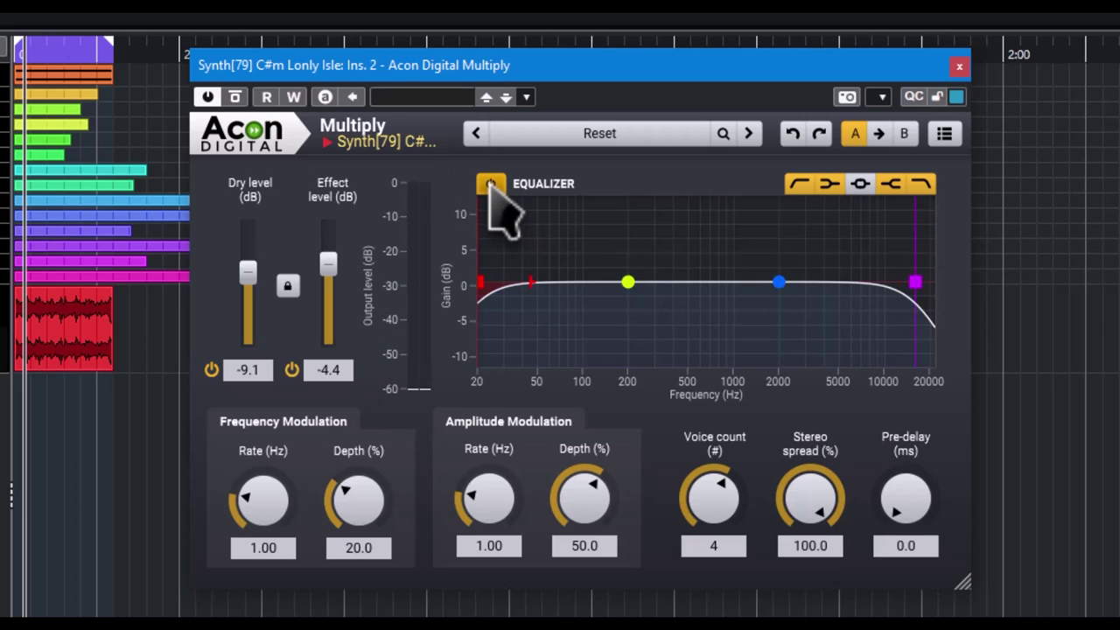
Step: Shape the equalizer with a low cut near 40 Hz, the low shelf at about -4 dB and the high shelf at about -3 dB
left_click_drag(479, 274, 522, 333)
left_click_drag(628, 282, 621, 313)
left_click_drag(774, 278, 763, 302)
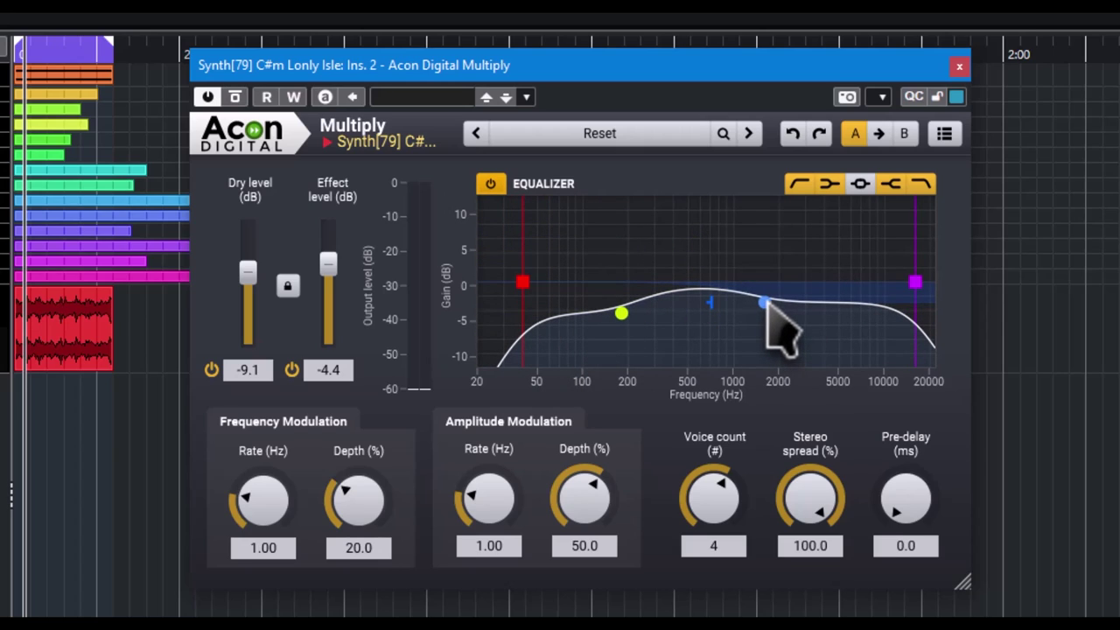
Step: Enable the equalizer's middle peak band and toggle the low shelf band off and back on
left_click(828, 183)
left_click(862, 184)
left_click(799, 185)
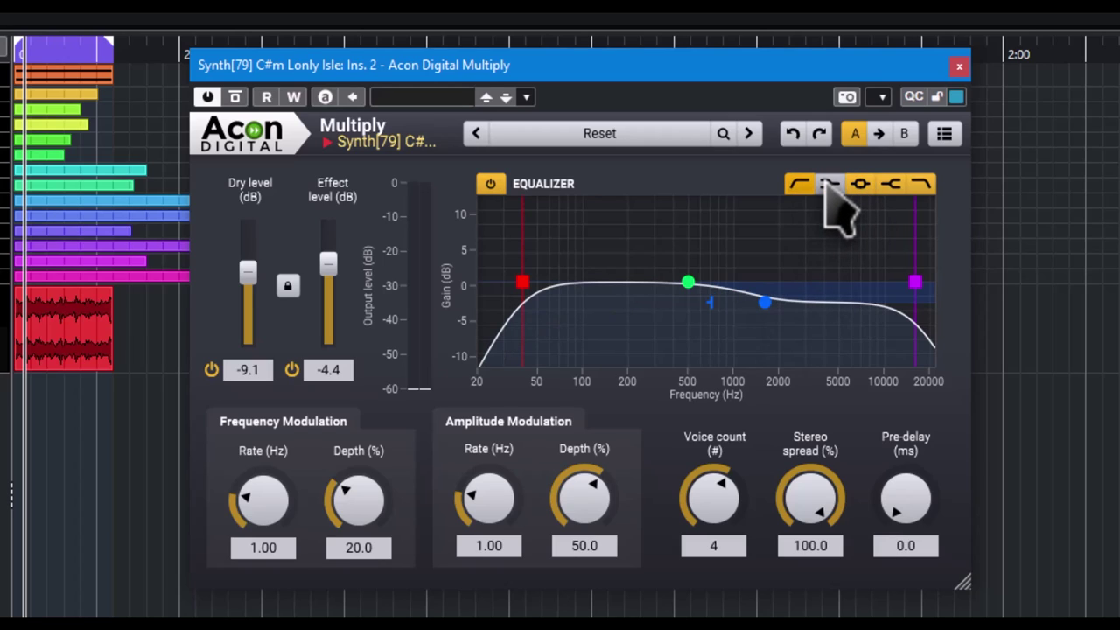
left_click(827, 183)
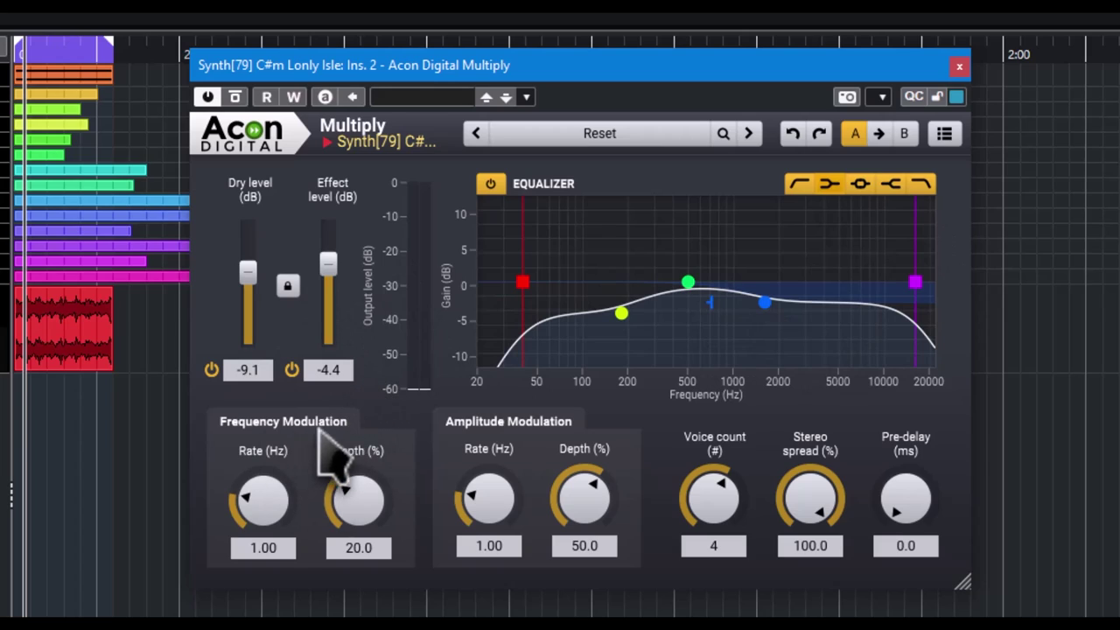
Step: Set frequency modulation to 1.58 Hz rate and 33.8% depth, and amplitude modulation to 1.43 Hz rate and 39.7% depth
left_click_drag(289, 479, 332, 449)
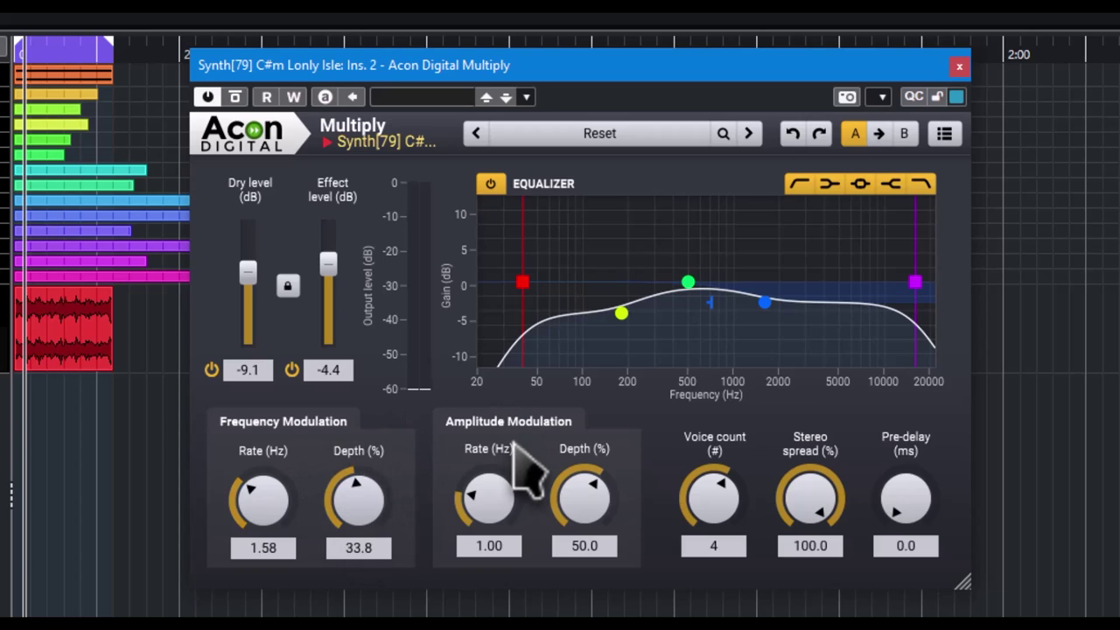
left_click_drag(490, 508, 517, 477)
left_click_drag(583, 495, 598, 564)
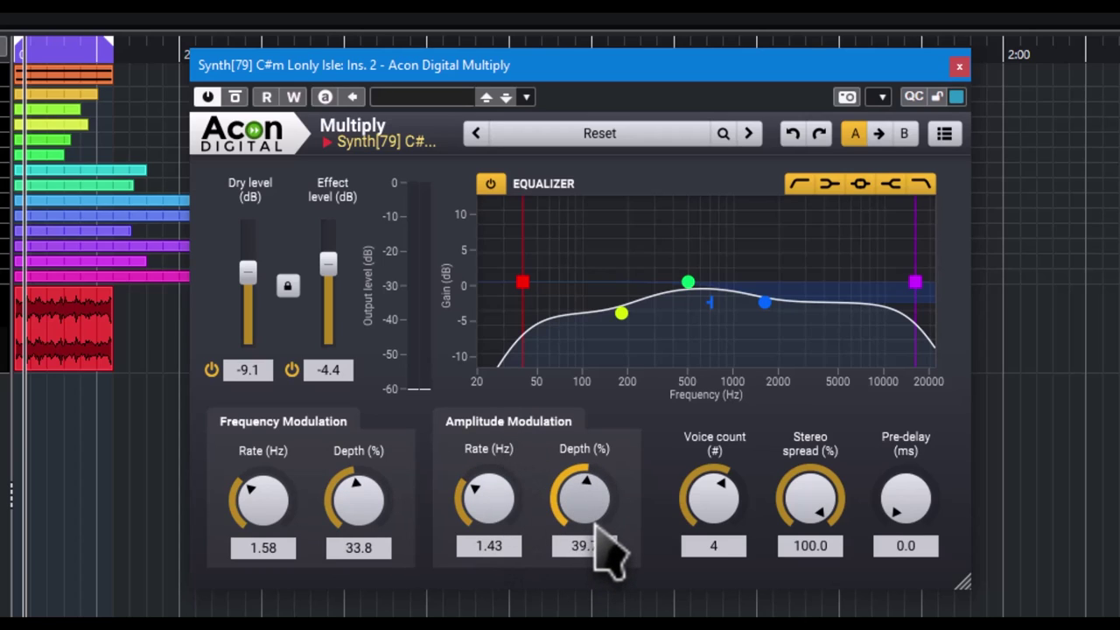
Step: Try different voice counts and stereo spreads, ending at 4 voices, 78.8% spread and a 43.3 ms pre-delay
left_click_drag(738, 491, 744, 450)
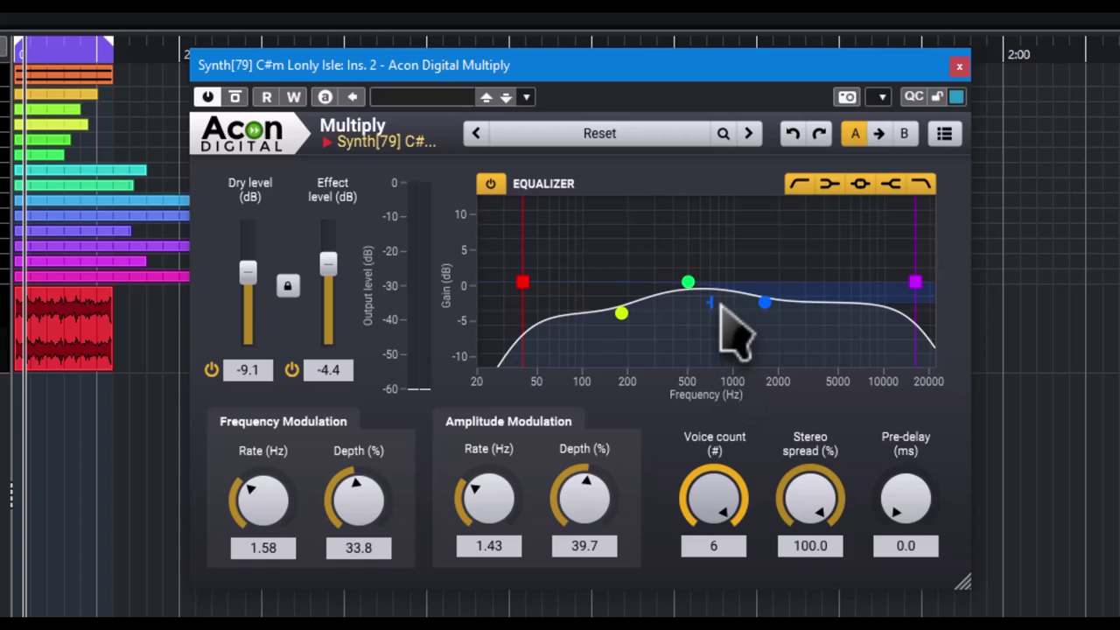
left_click_drag(710, 486, 693, 611)
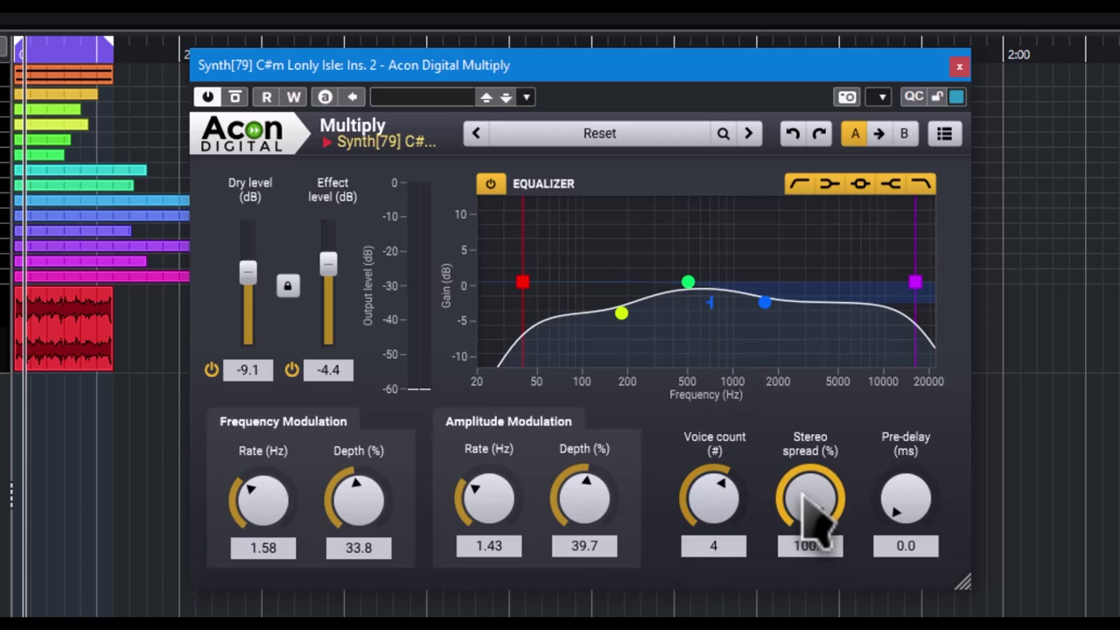
left_click_drag(818, 514, 823, 613)
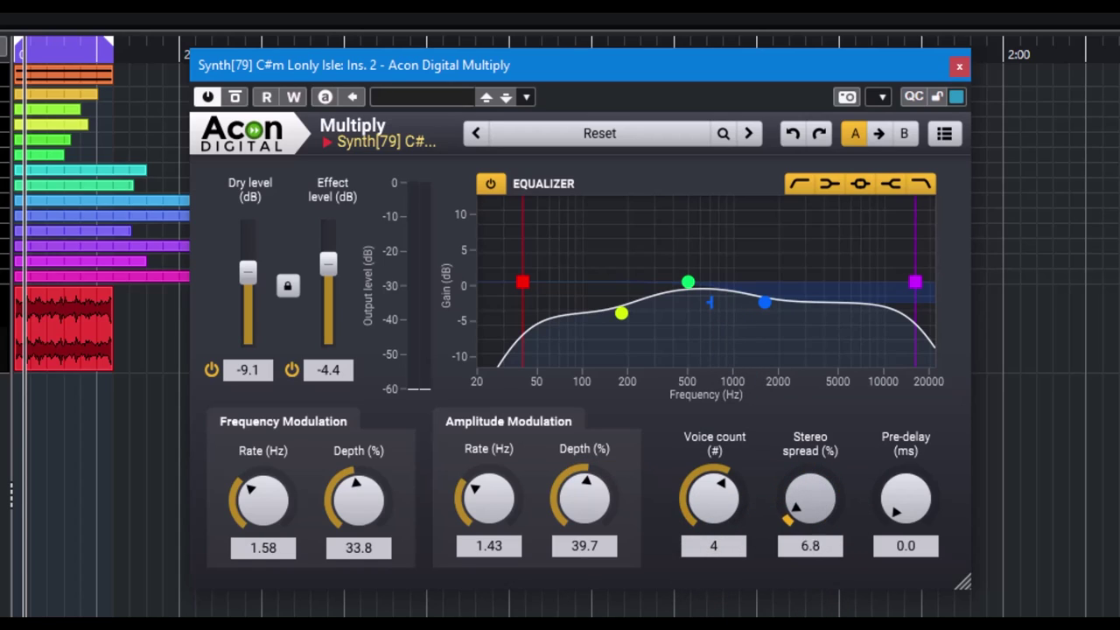
left_click_drag(906, 500, 920, 430)
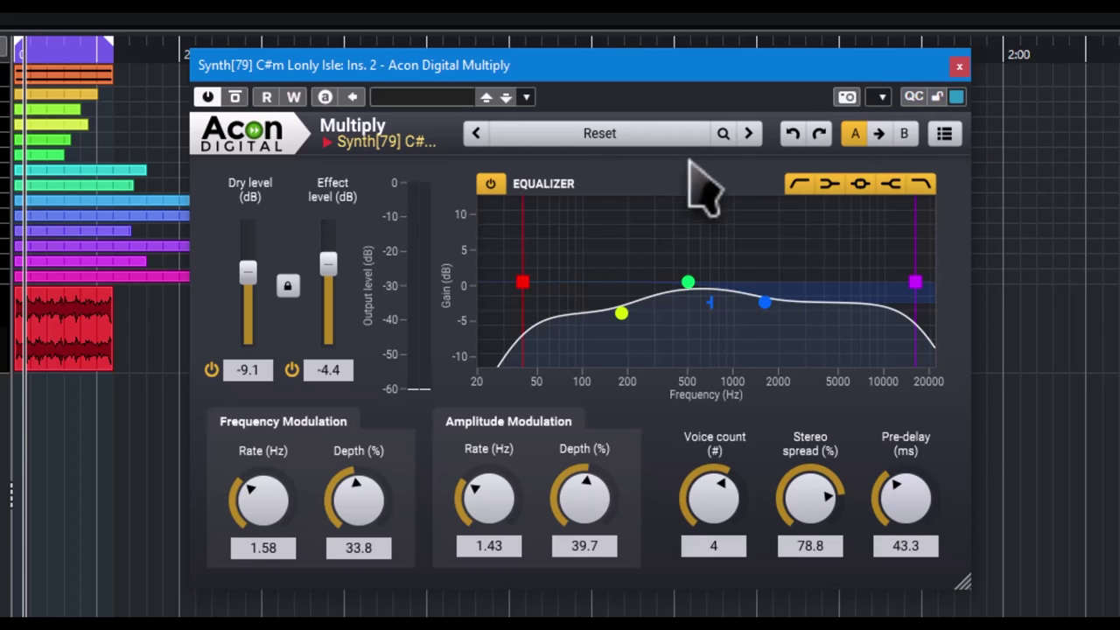
Step: Return the plug-in to the Reset preset and start playback of the track
left_click(748, 133)
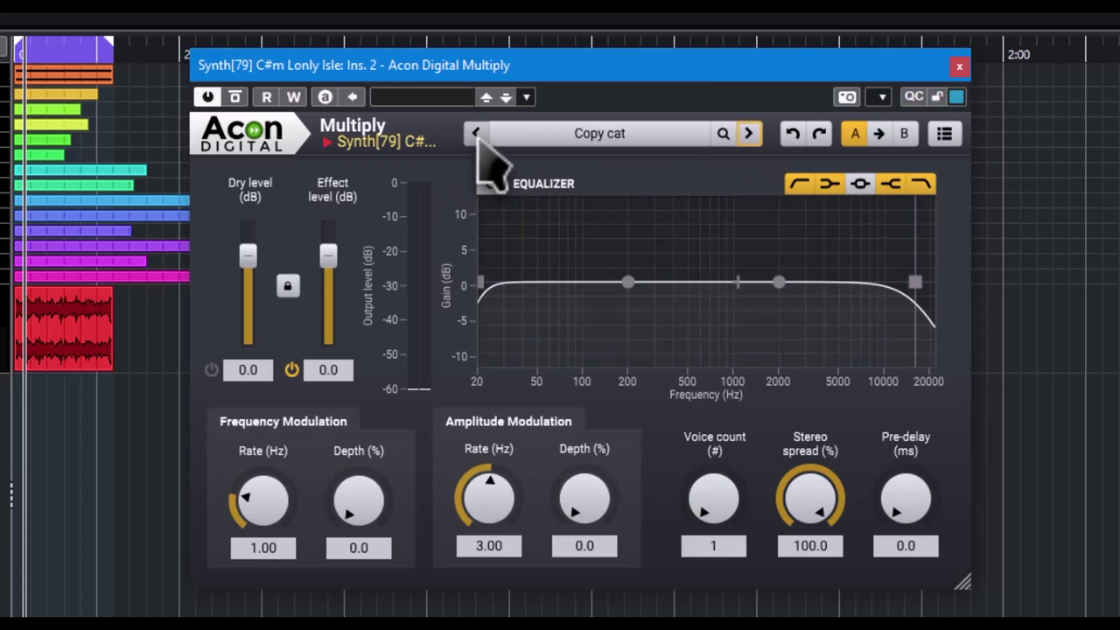
left_click(476, 133)
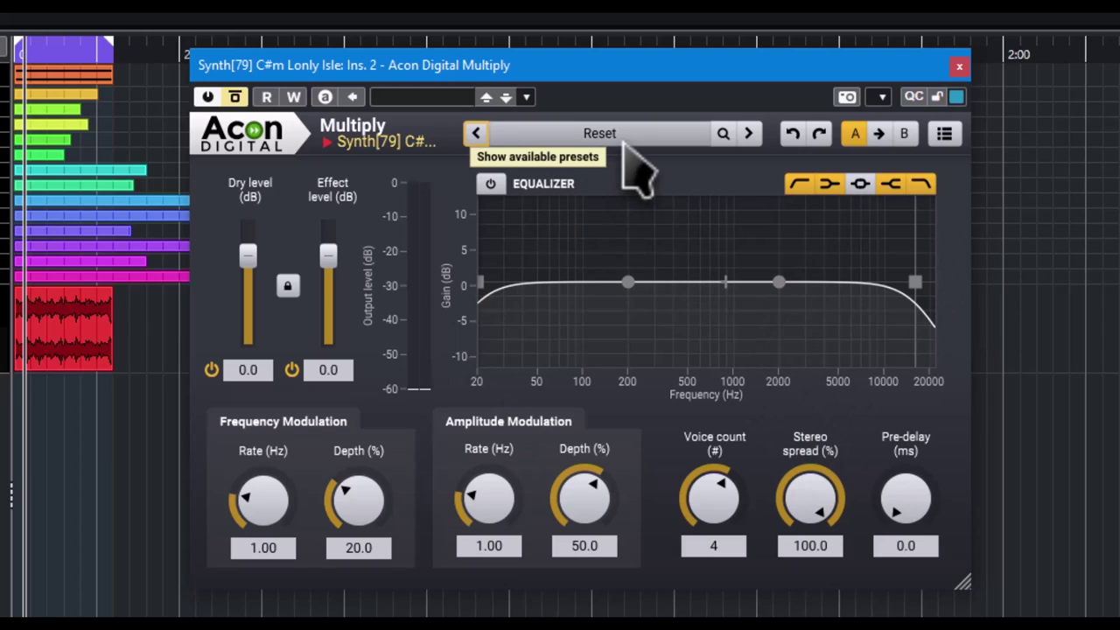
key("space")
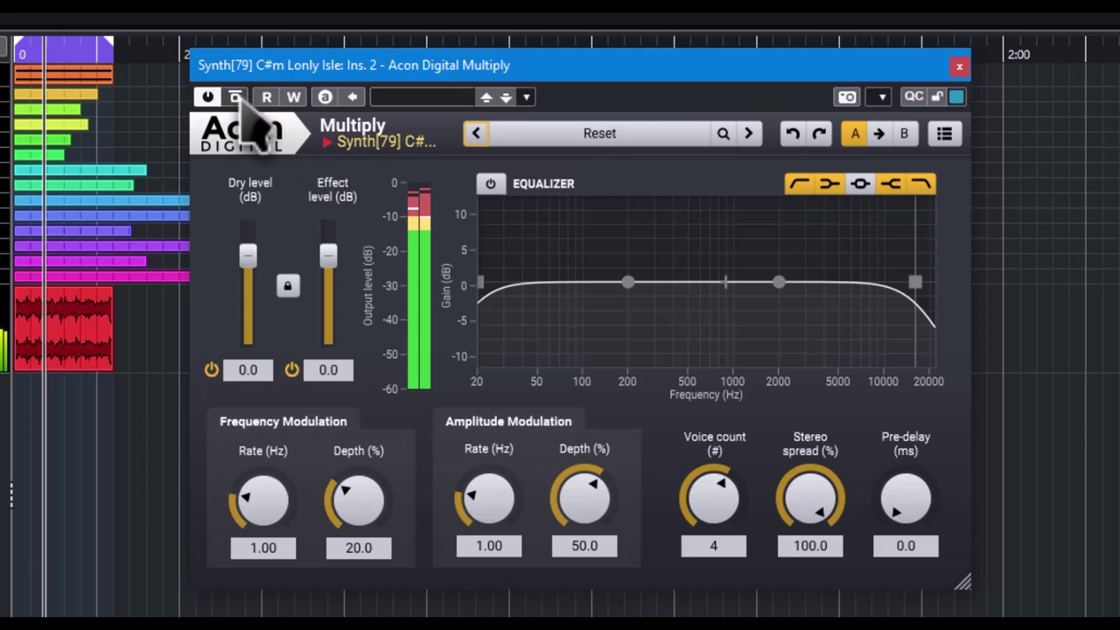
Step: Set frequency modulation to 3.49 Hz and 65.5% depth, and amplitude modulation to 1.97 Hz and 97.1% depth during playback
left_click_drag(262, 537, 278, 419)
left_click_drag(358, 503, 370, 342)
left_click_drag(453, 459, 607, 420)
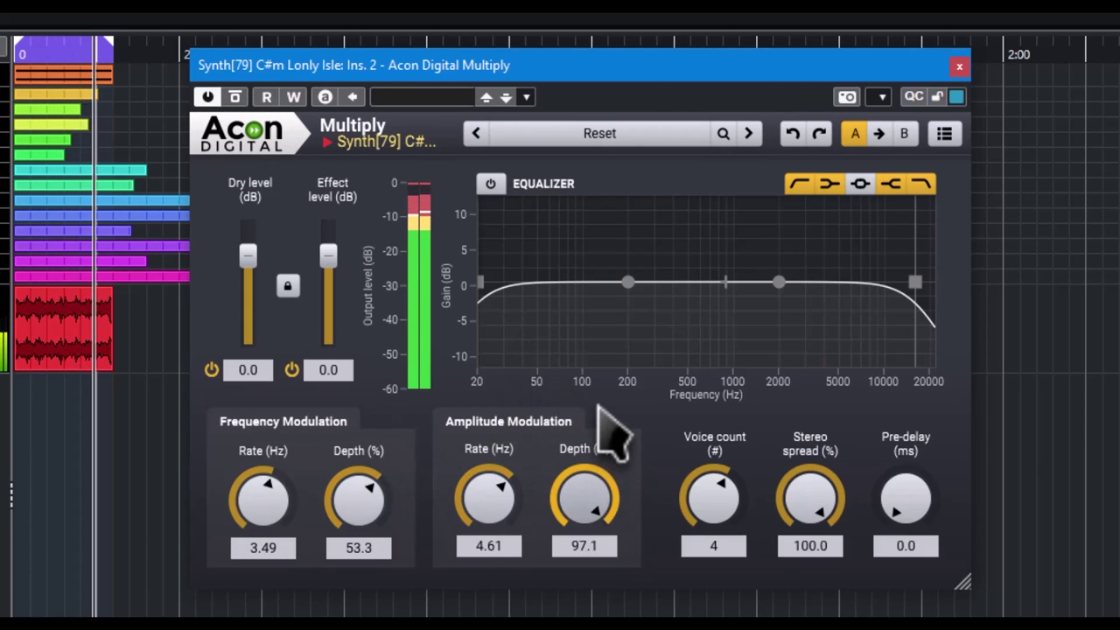
left_click_drag(500, 459, 502, 560)
left_click_drag(376, 521, 388, 487)
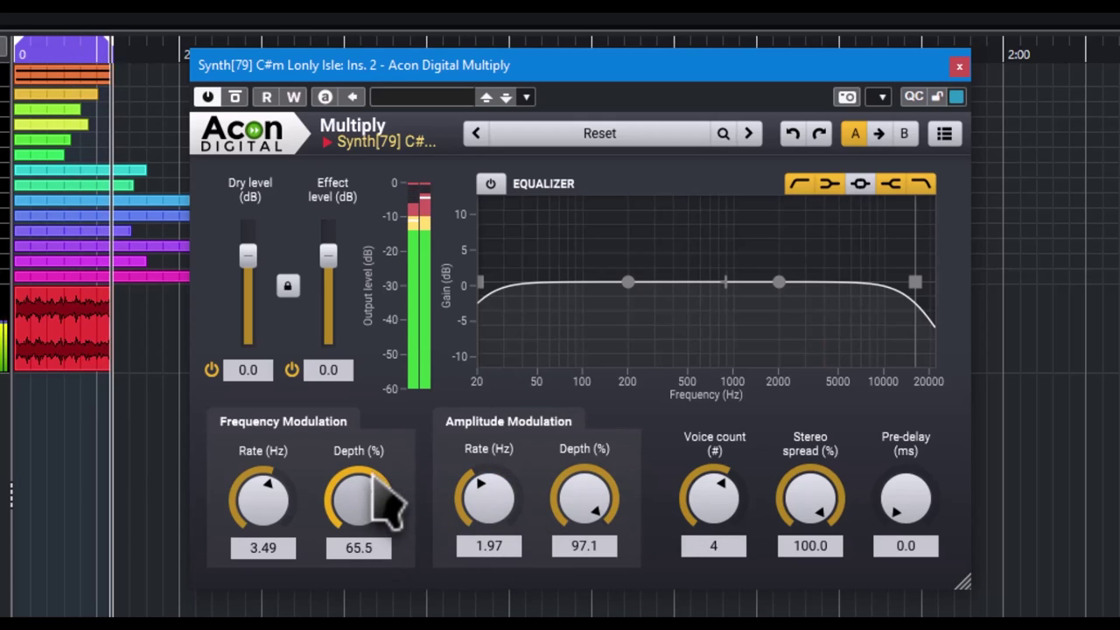
Step: Vary the voice count, stereo spread and pre-delay while listening to the playing track
left_click_drag(712, 499, 817, 525)
left_click_drag(828, 420, 835, 593)
left_click_drag(912, 500, 930, 419)
Step: Enable the equalizer and reposition its low cut, low shelf, high shelf and high cut bands during playback
left_click(490, 183)
left_click_drag(481, 283, 555, 306)
left_click_drag(639, 286, 675, 317)
mouse_move(779, 287)
left_mouse_down()
mouse_move(769, 269)
mouse_move(775, 278)
left_mouse_up()
left_click_drag(913, 283, 868, 320)
Step: Audition the factory presets one after another during playback, from Copy cat through to Subtle and cool
left_click(748, 133)
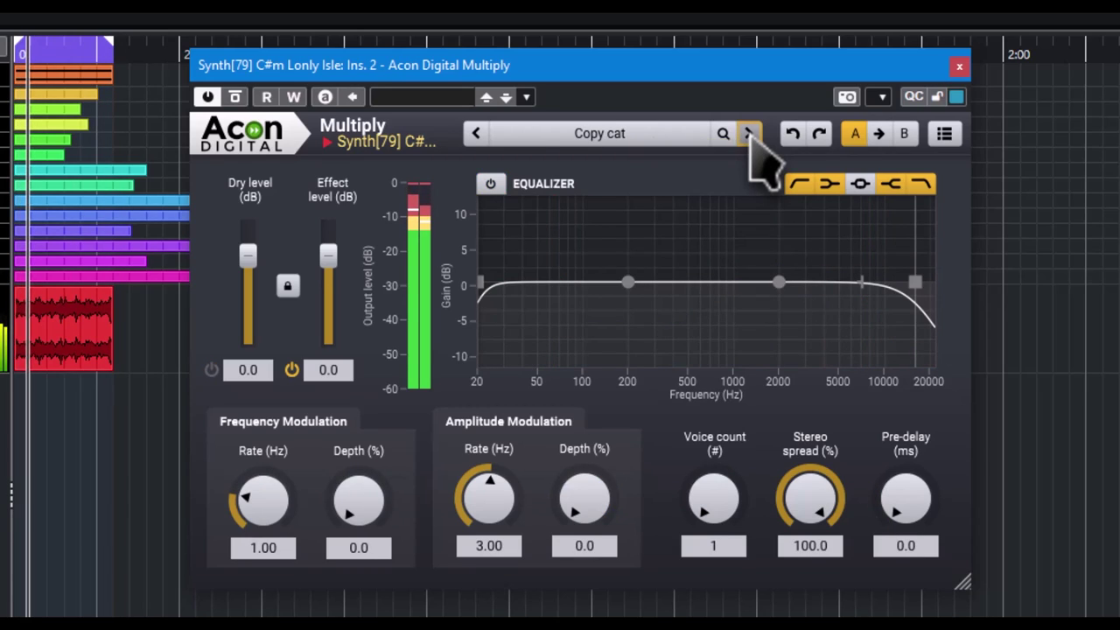
left_click(748, 133)
left_click(749, 134)
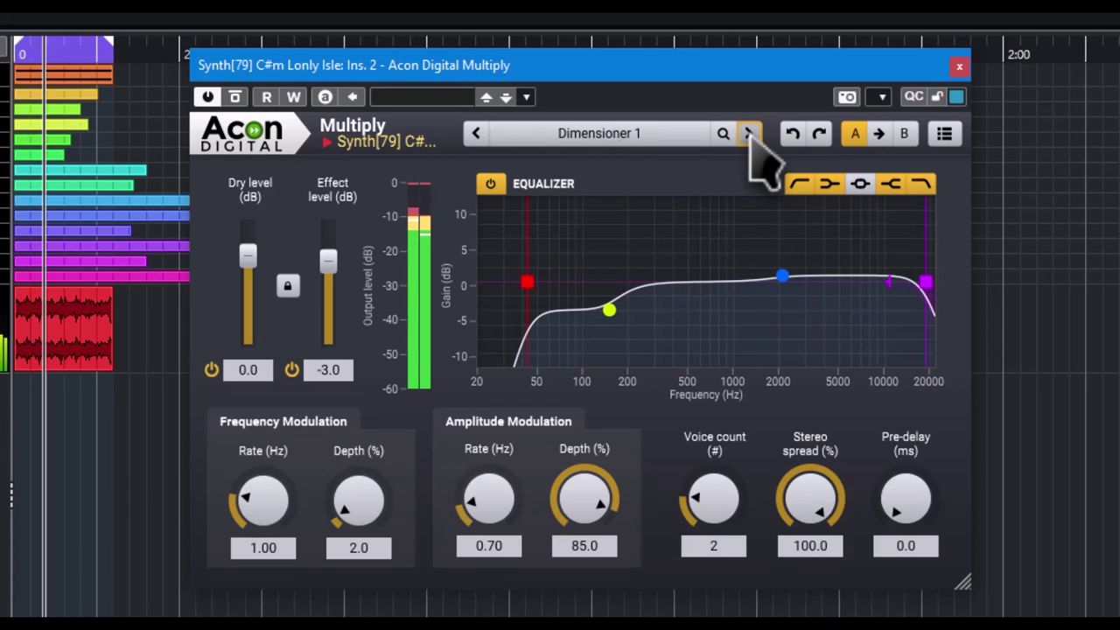
left_click(749, 134)
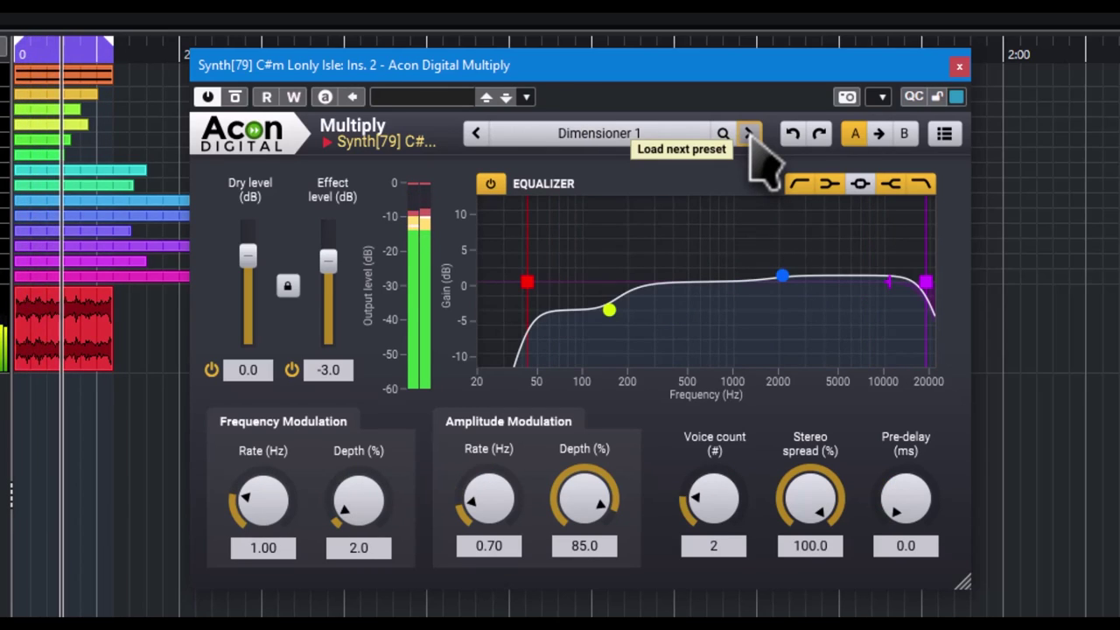
left_click(748, 134)
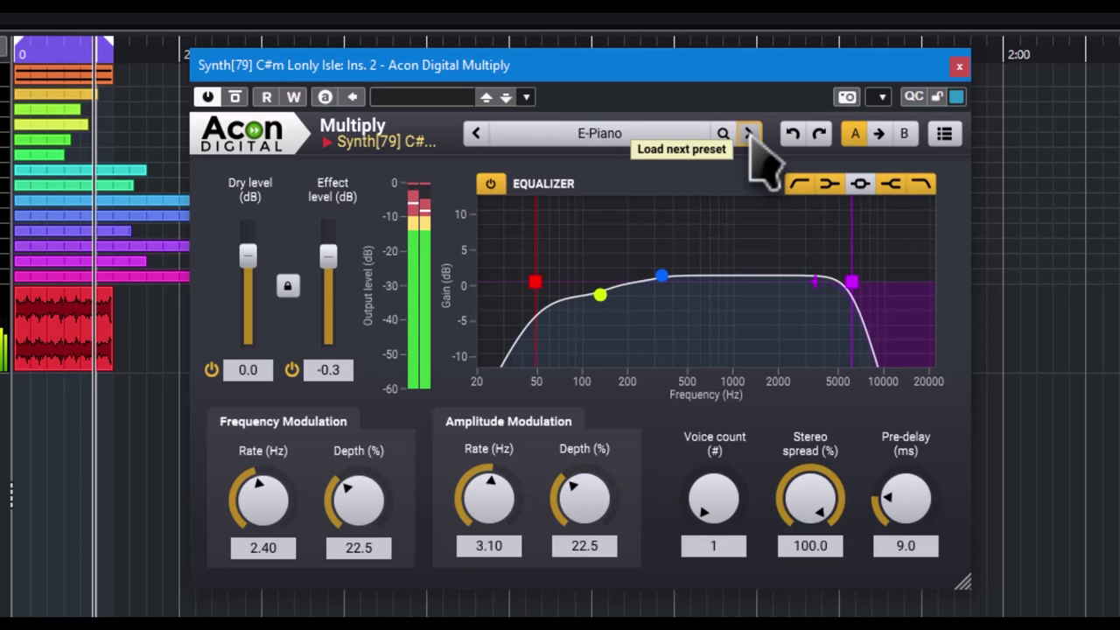
left_click(749, 134)
left_click(749, 134)
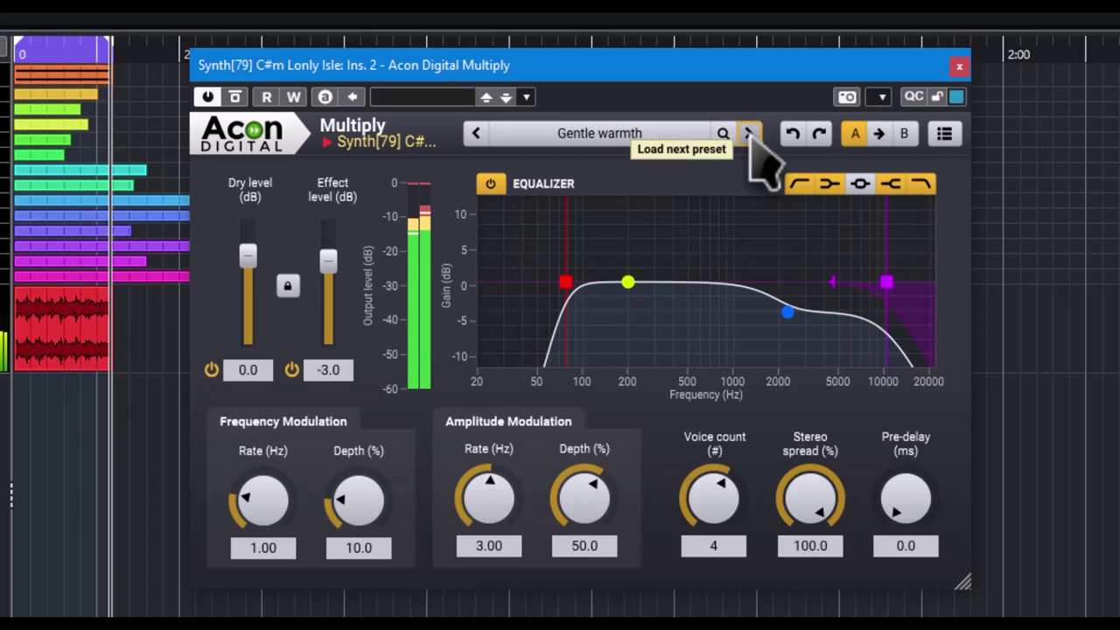
left_click(748, 133)
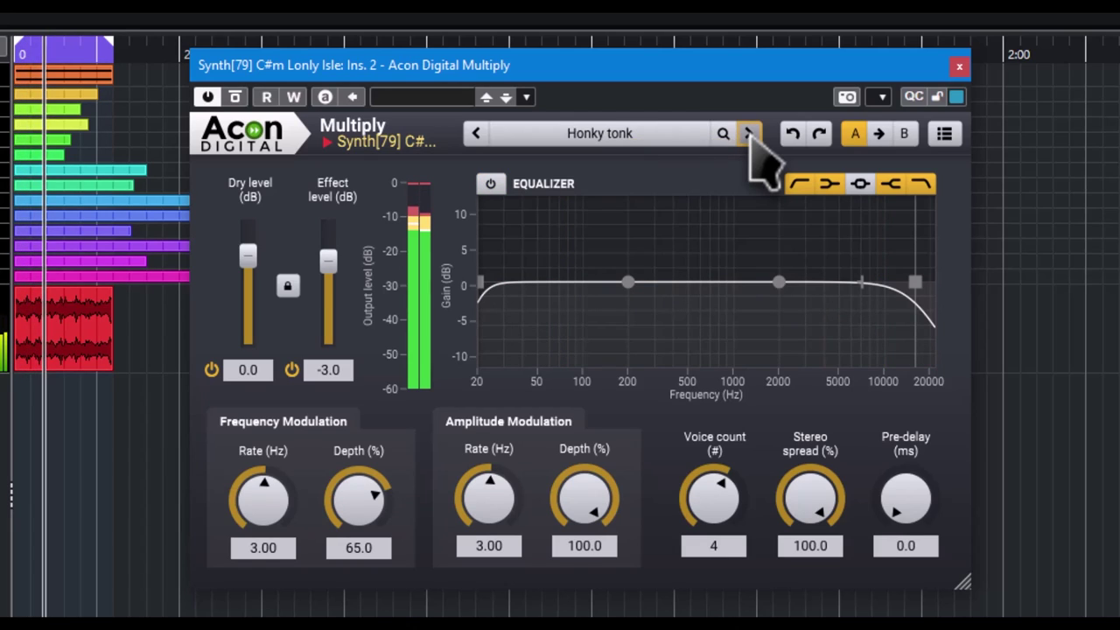
left_click(748, 134)
left_click(749, 134)
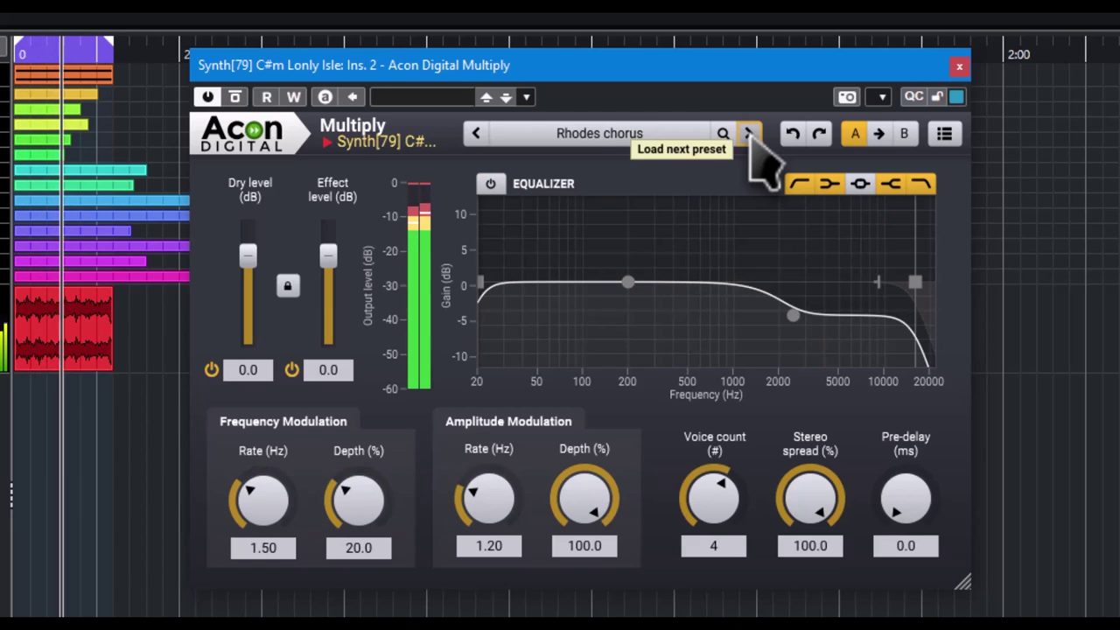
left_click(749, 133)
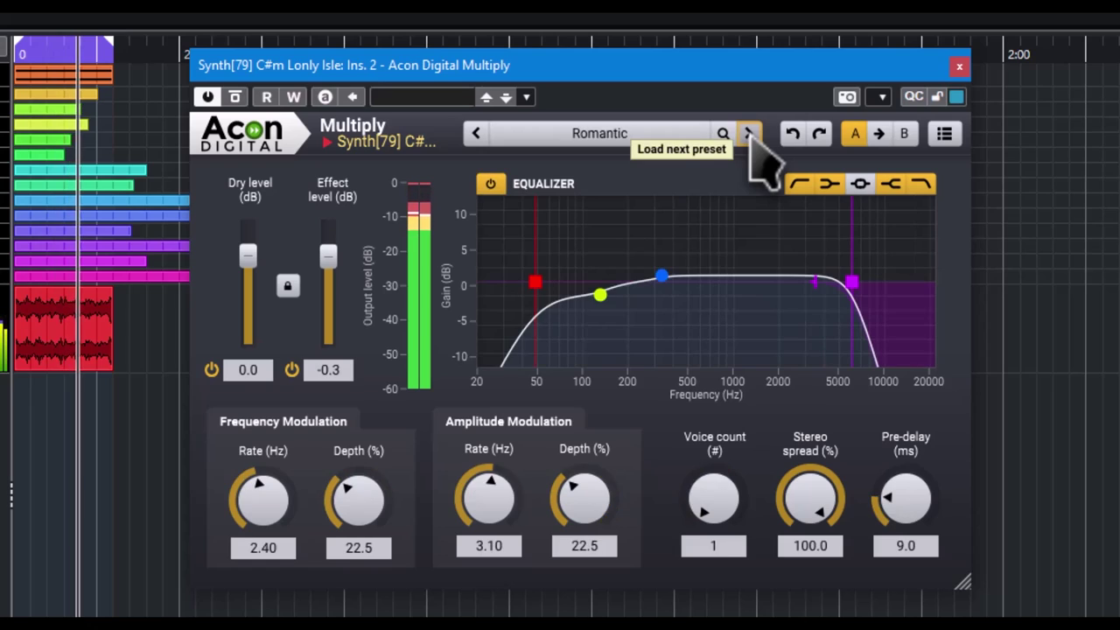
left_click(749, 134)
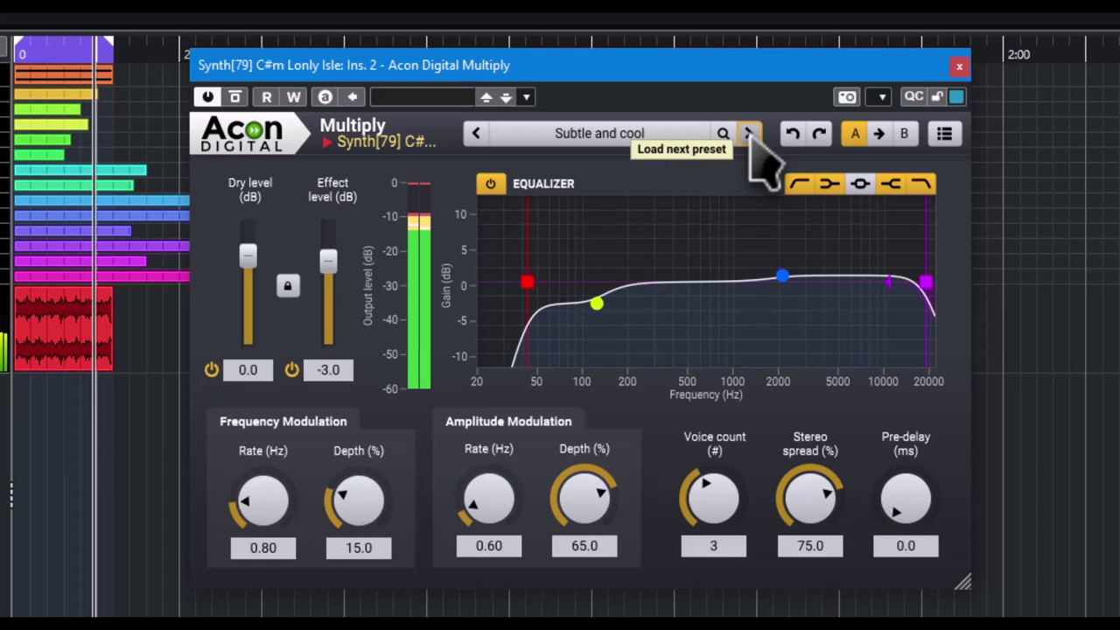